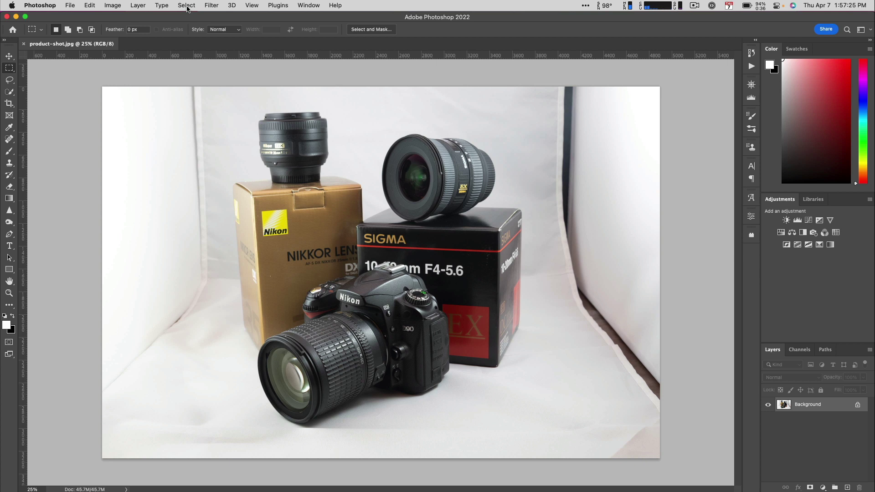
# - Use Select > Subject to select the camera, lens boxes and lenses
pyautogui.click(187, 7)
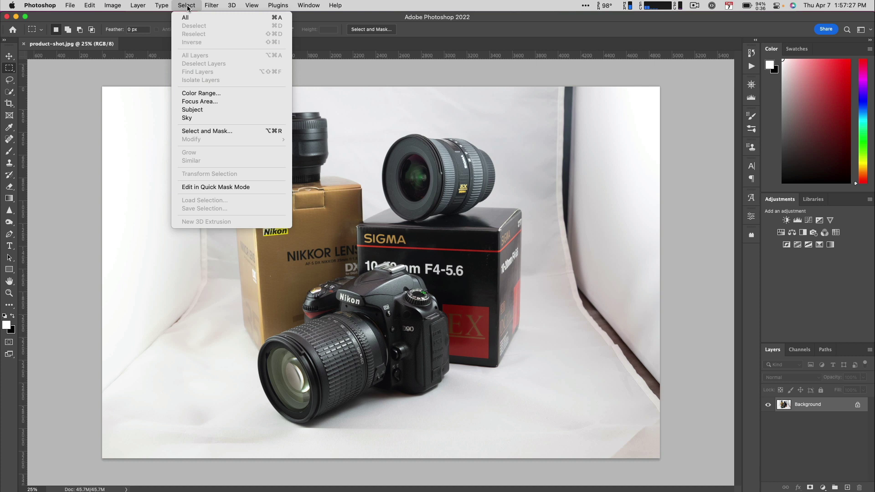
pyautogui.click(209, 111)
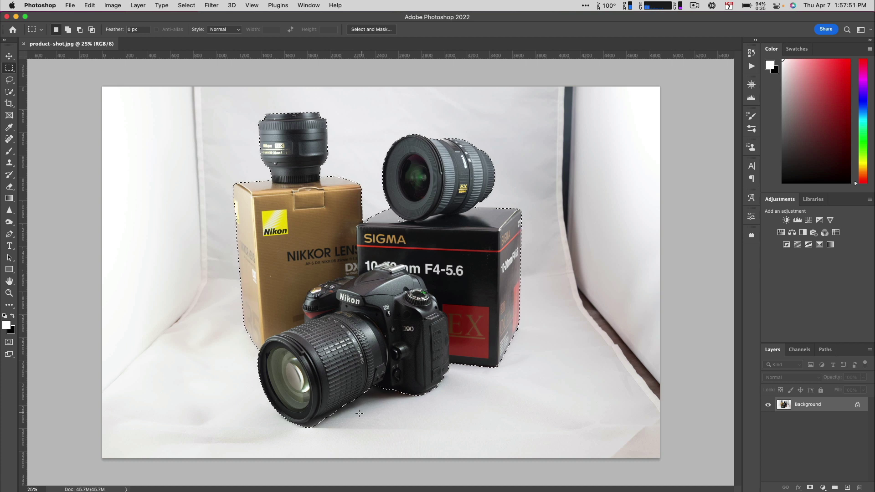
# - In Select and Mask, add the camera, Sigma box, Sigma lens and Nikon lens with Object Selection
pyautogui.click(186, 5)
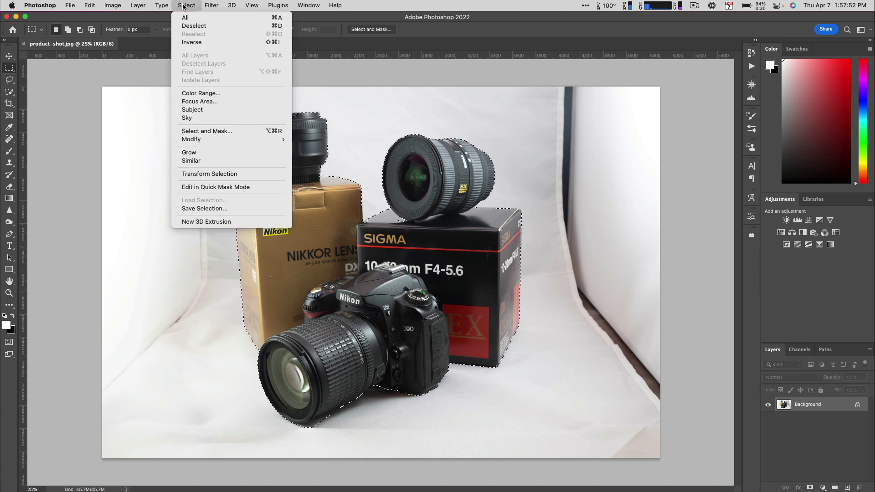
pyautogui.click(224, 131)
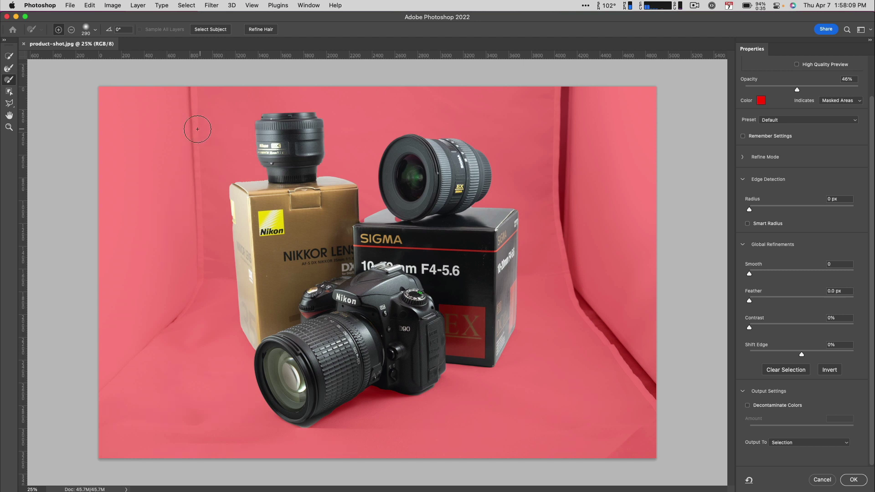
pyautogui.click(8, 93)
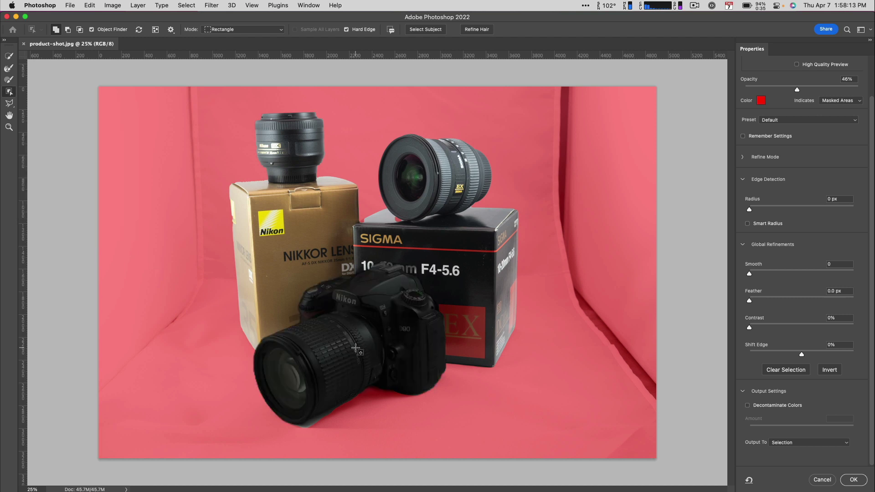
pyautogui.click(422, 293)
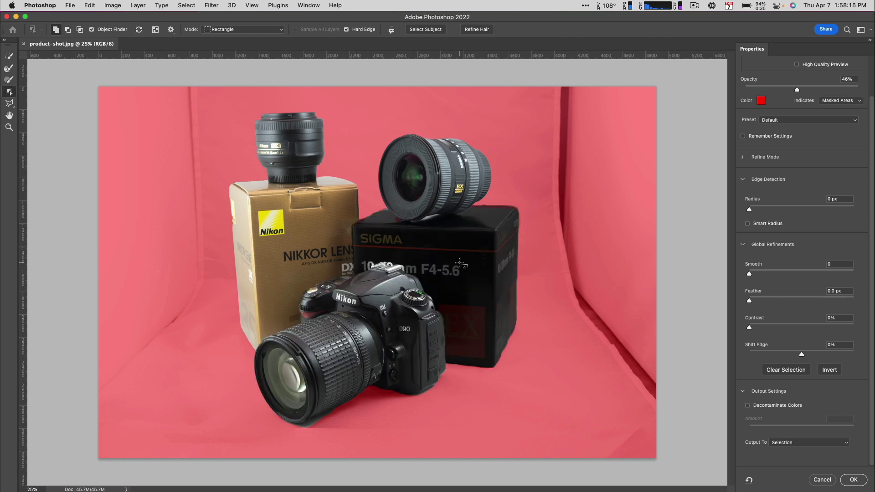
pyautogui.click(460, 262)
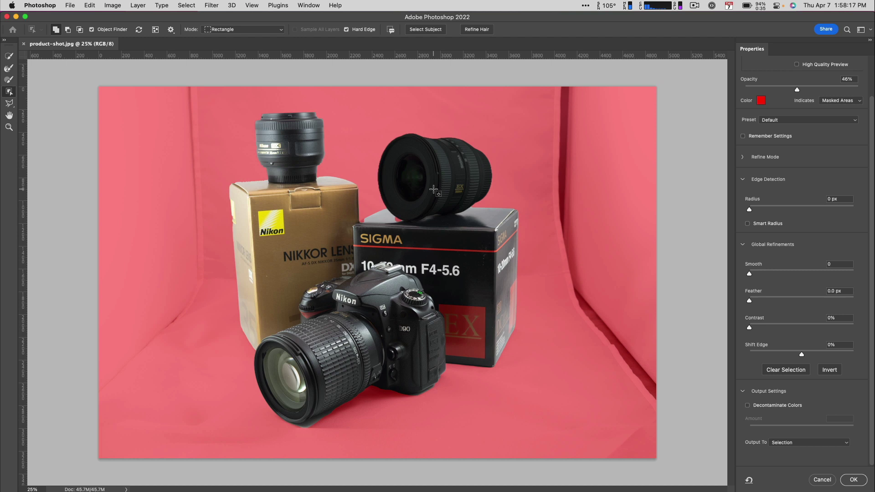
pyautogui.click(433, 190)
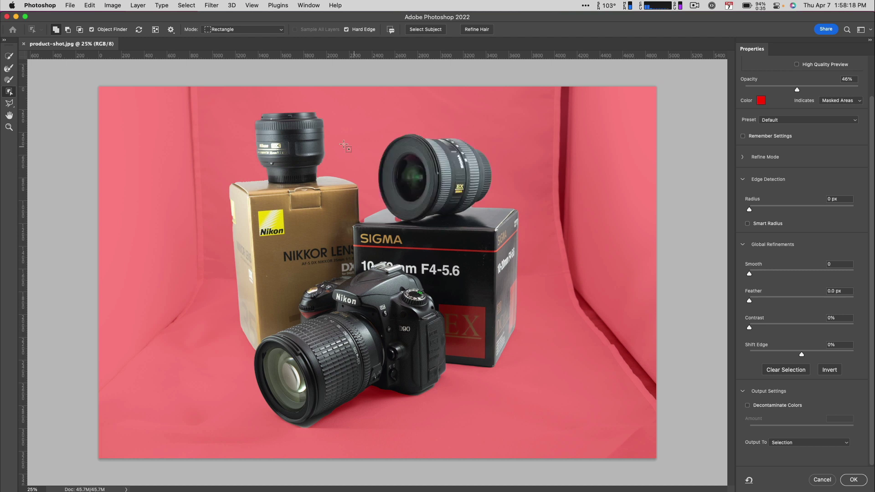
pyautogui.click(284, 141)
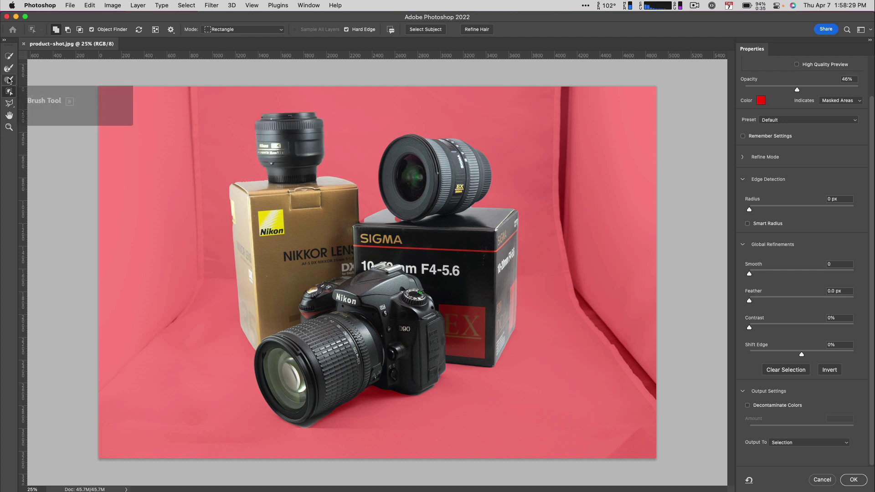
# - Set the Refine Edge Brush to 194 px with higher hardness
pyautogui.click(9, 80)
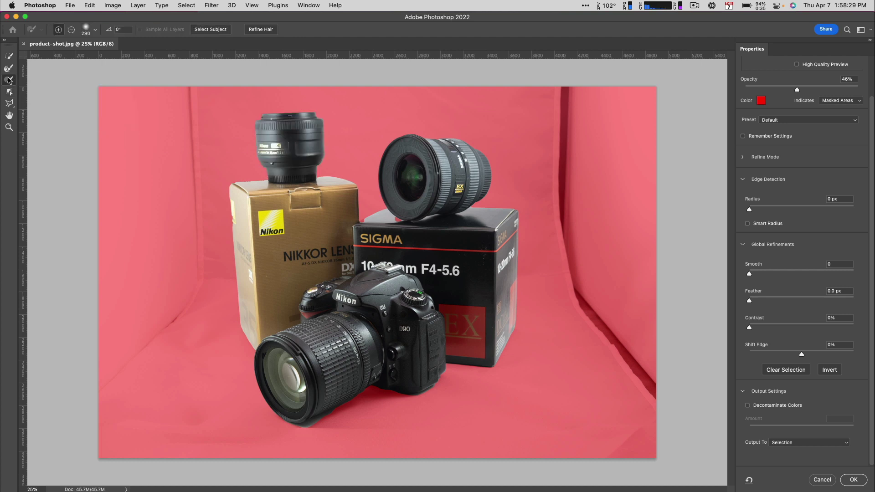
pyautogui.click(95, 31)
pyautogui.moveTo(116, 55); pyautogui.dragTo(110, 56)
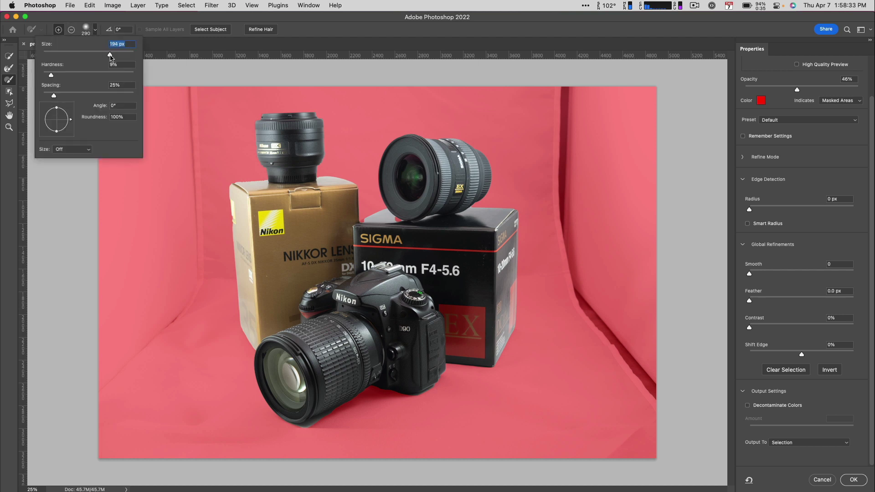
pyautogui.moveTo(51, 75)
pyautogui.mouseDown()
pyautogui.moveTo(61, 76)
pyautogui.moveTo(48, 75)
pyautogui.mouseUp()
pyautogui.click(94, 31)
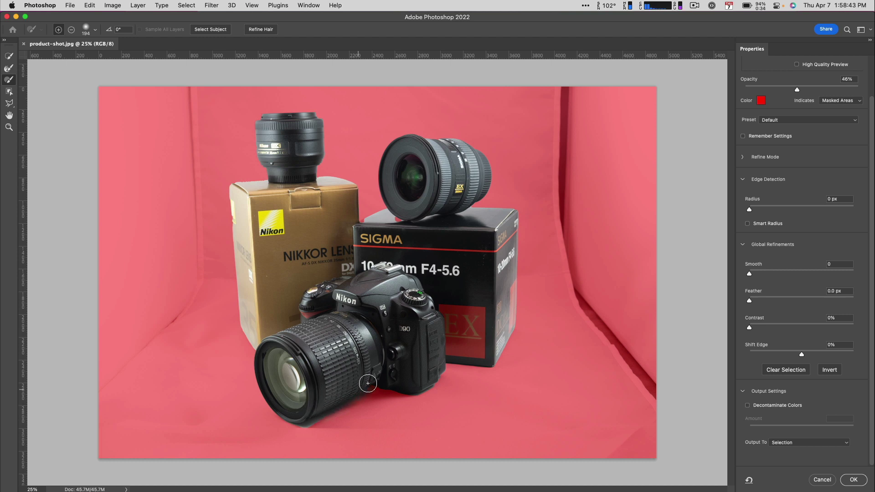
# - Brush in the shadows under the camera, lens, Nikon box and Sigma box
pyautogui.moveTo(374, 389)
pyautogui.mouseDown()
pyautogui.moveTo(414, 390)
pyautogui.moveTo(310, 417)
pyautogui.moveTo(433, 380)
pyautogui.moveTo(444, 360)
pyautogui.moveTo(491, 361)
pyautogui.moveTo(517, 325)
pyautogui.mouseUp()
pyautogui.moveTo(348, 397)
pyautogui.mouseDown()
pyautogui.moveTo(305, 421)
pyautogui.moveTo(292, 415)
pyautogui.moveTo(253, 339)
pyautogui.mouseUp()
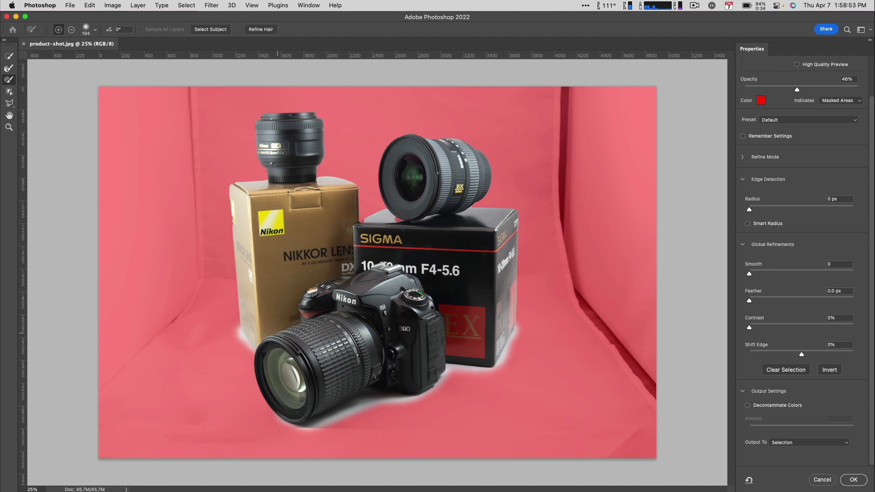
pyautogui.moveTo(454, 360)
pyautogui.mouseDown()
pyautogui.moveTo(442, 379)
pyautogui.moveTo(474, 365)
pyautogui.moveTo(340, 413)
pyautogui.mouseUp()
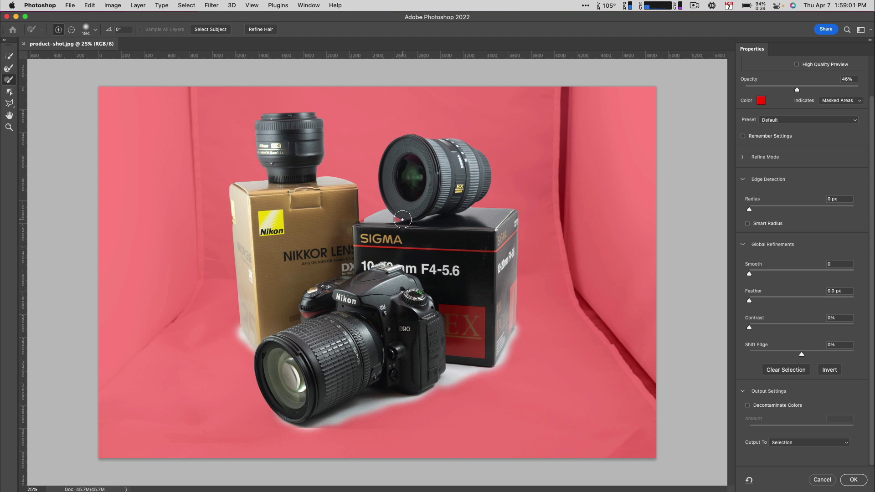
pyautogui.moveTo(360, 219); pyautogui.dragTo(367, 231)
# - Output the refined selection to a New Layer with Layer Mask
pyautogui.click(796, 442)
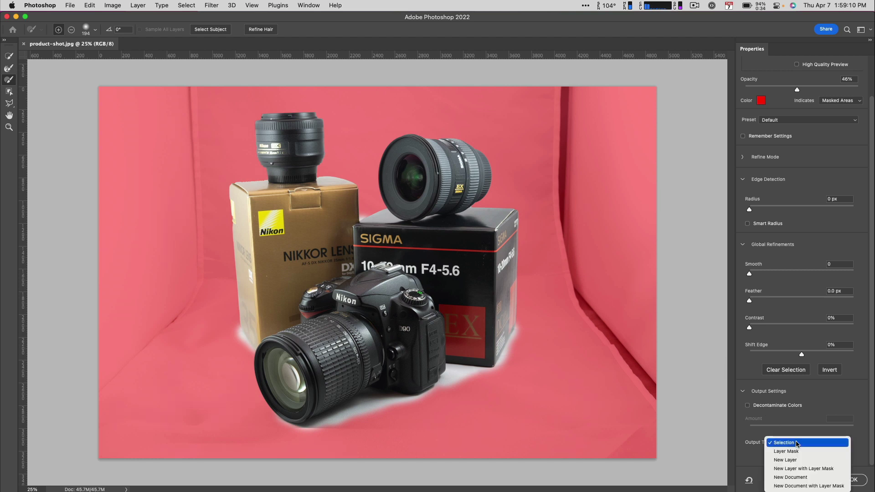
pyautogui.click(835, 470)
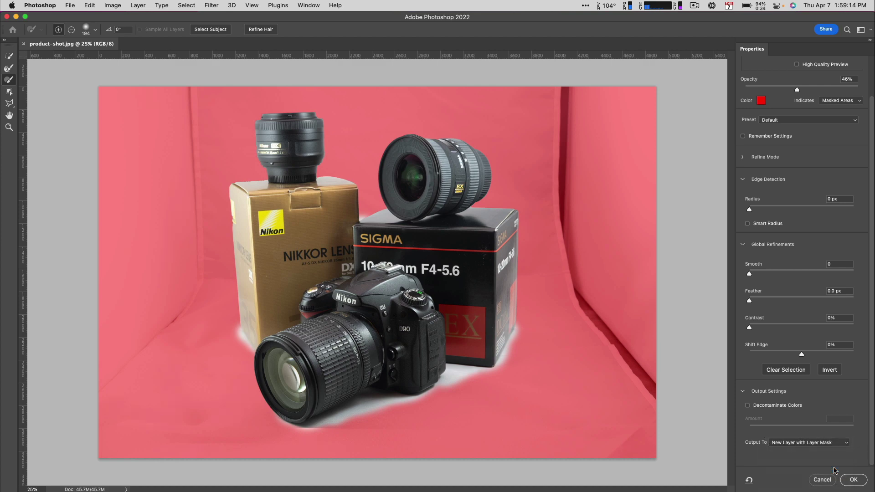
pyautogui.click(856, 481)
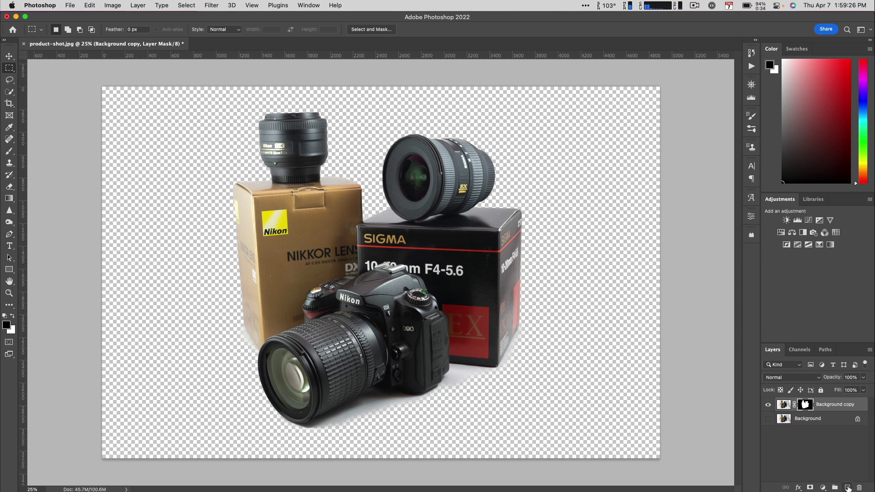
# - Add a new empty layer and make white the foreground colour
pyautogui.keyDown('super'); pyautogui.click(847, 488); pyautogui.keyUp('super')
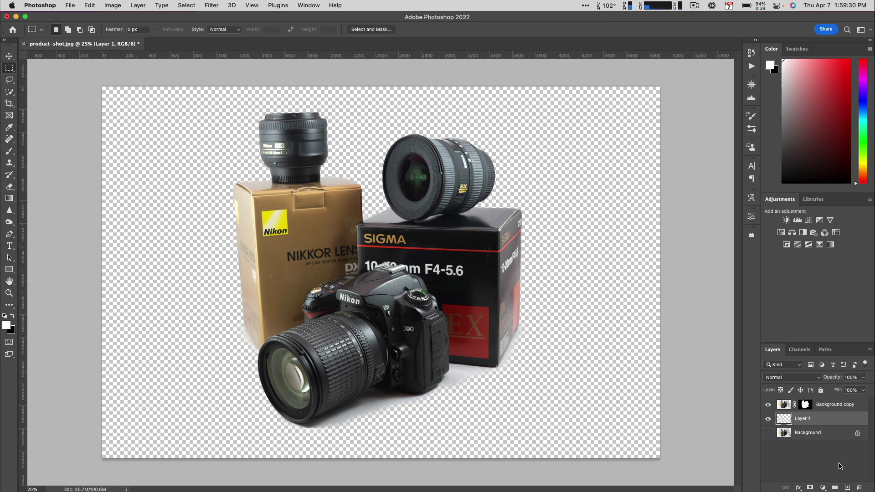
pyautogui.click(11, 315)
pyautogui.click(12, 317)
# - Fill the new layer with the white foreground colour via Edit > Fill
pyautogui.click(90, 5)
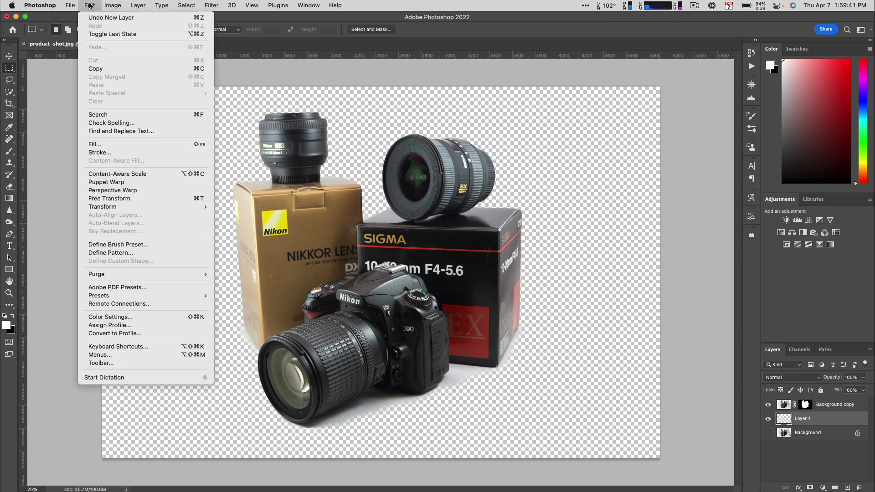
pyautogui.click(99, 144)
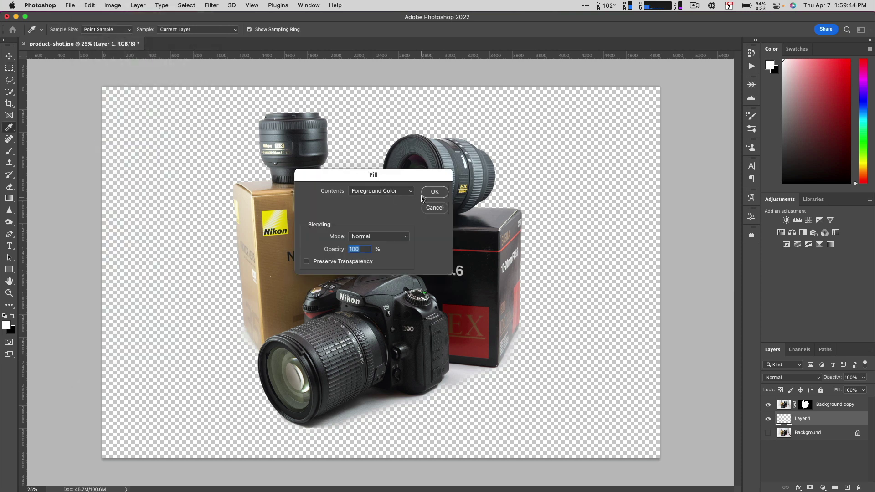
pyautogui.click(434, 192)
pyautogui.press('m')
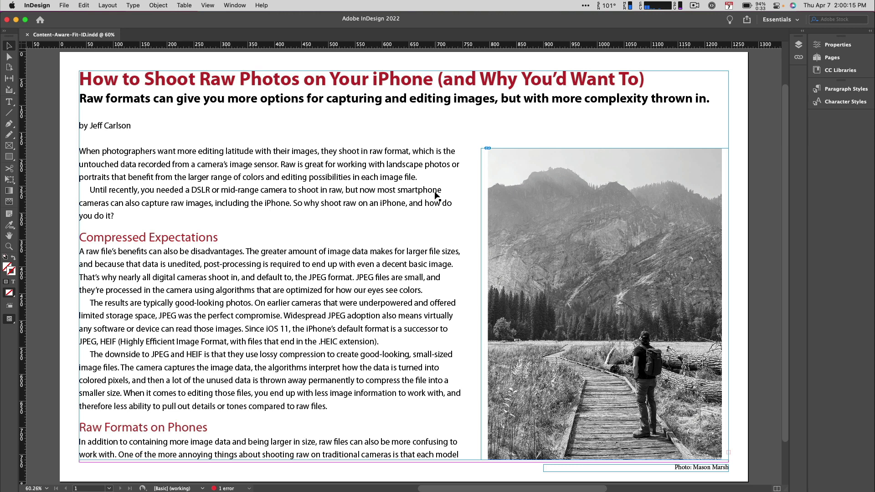
# - Replace the black-and-white trail photo with ca-fit.jpg via File > Place
pyautogui.click(9, 56)
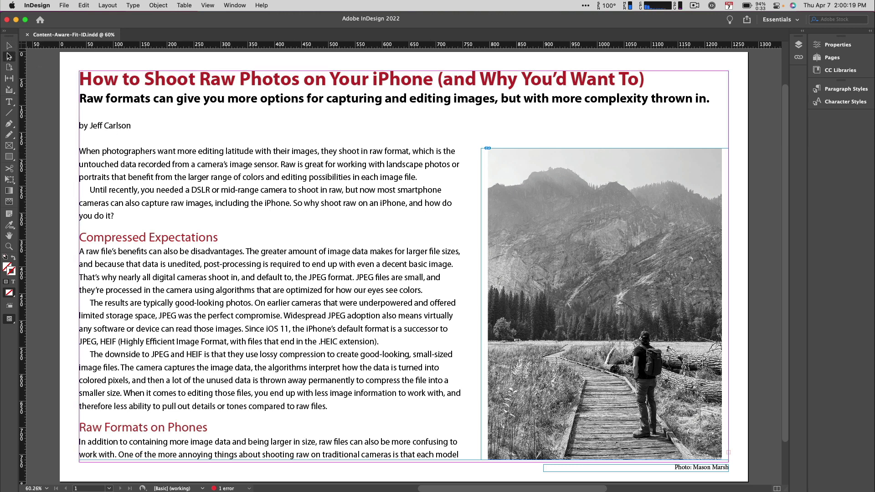
pyautogui.click(543, 230)
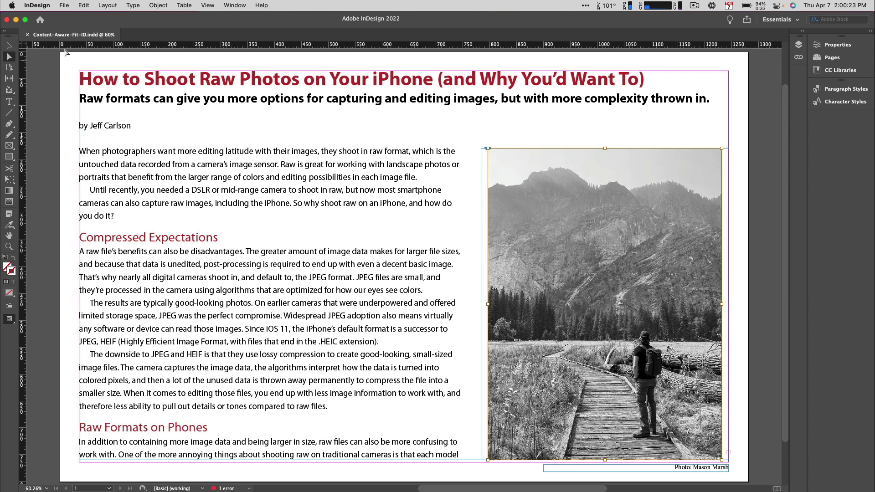
pyautogui.click(64, 6)
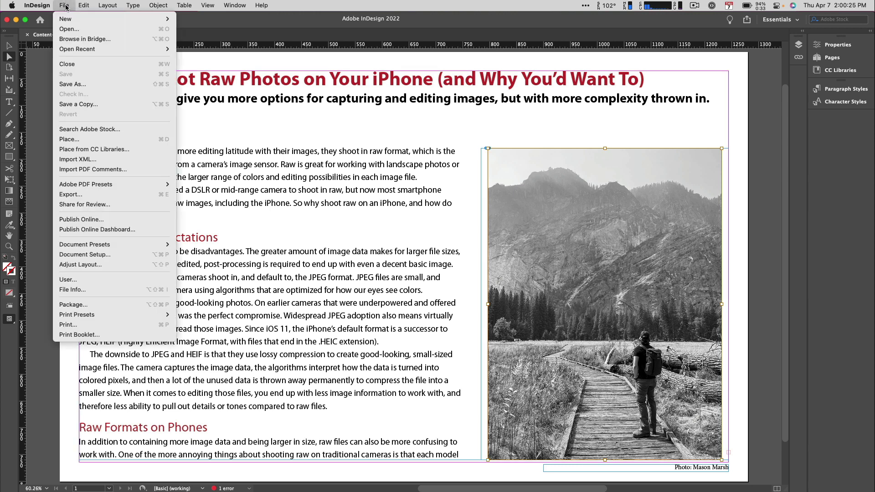
pyautogui.click(76, 140)
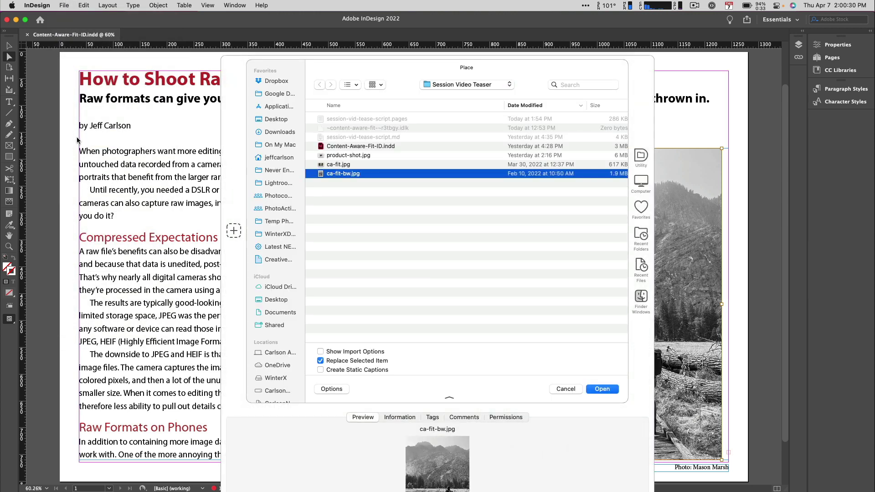
pyautogui.click(383, 165)
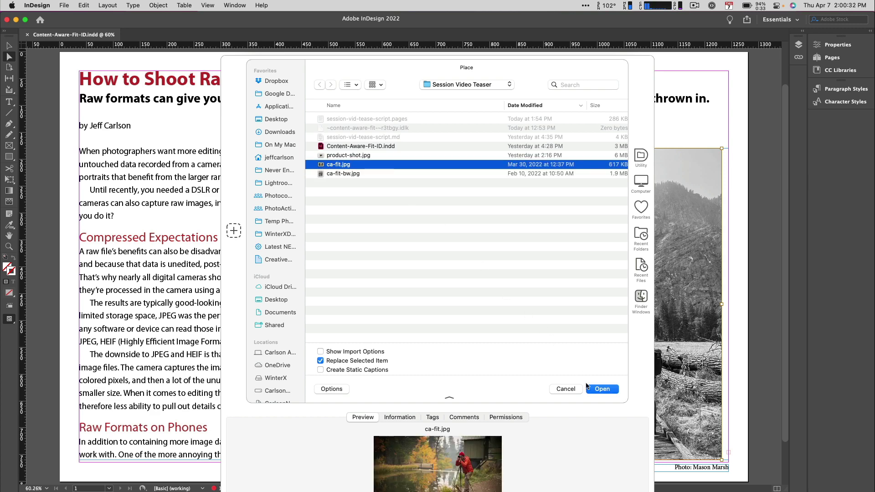
pyautogui.click(600, 389)
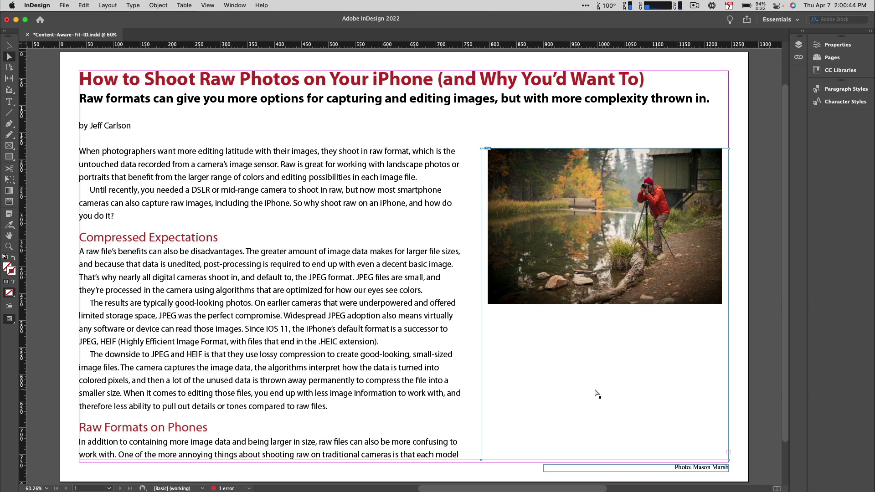
# - Apply Object > Fitting > Content-Aware Fit to the ca-fit.jpg frame
pyautogui.click(546, 274)
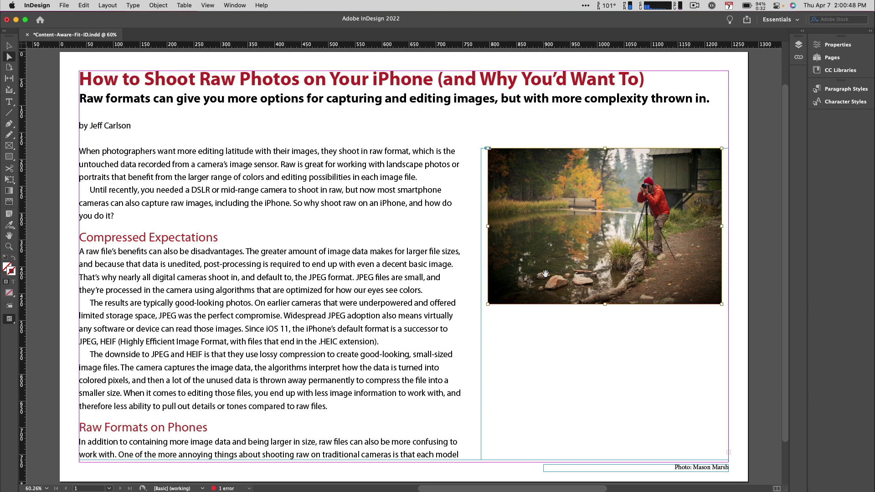
pyautogui.click(157, 5)
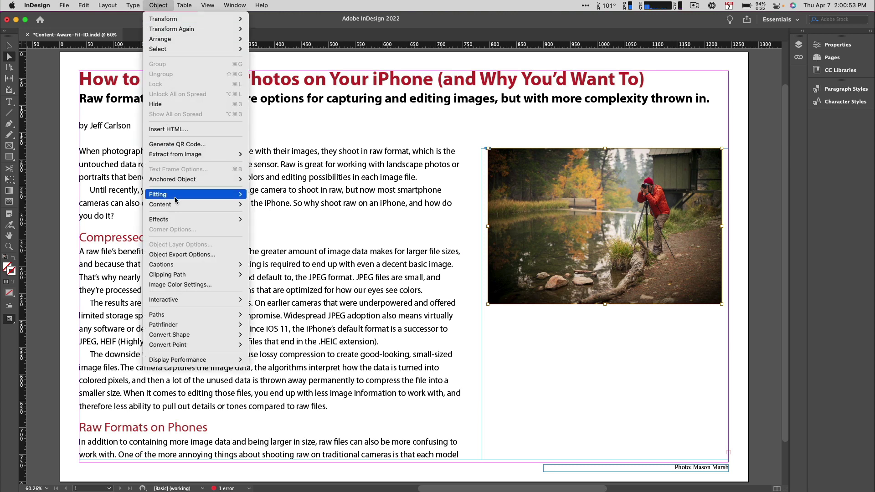
pyautogui.moveTo(177, 197)
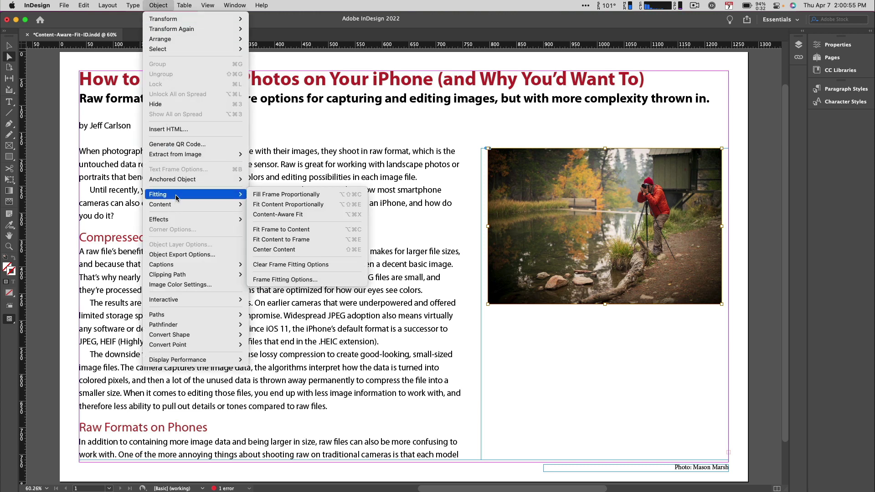
pyautogui.click(311, 215)
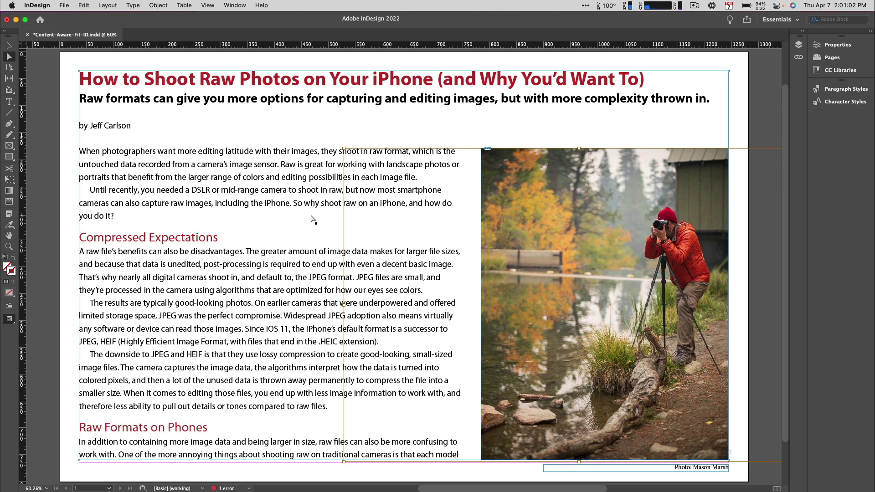
# - Drag the lakeside photo left inside its frame to reframe the photographer
pyautogui.moveTo(569, 217); pyautogui.dragTo(560, 237)
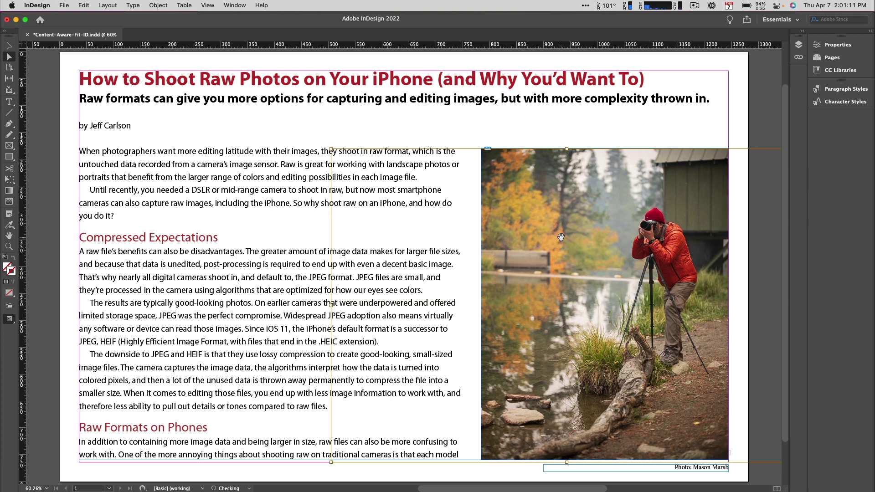